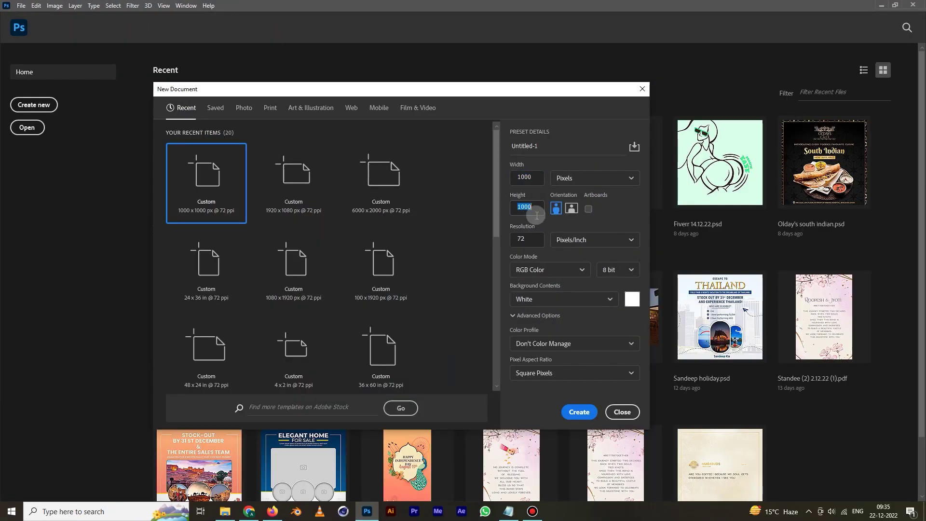
- Create a new white 1000 x 1000 px document at 72 ppi
click(534, 241)
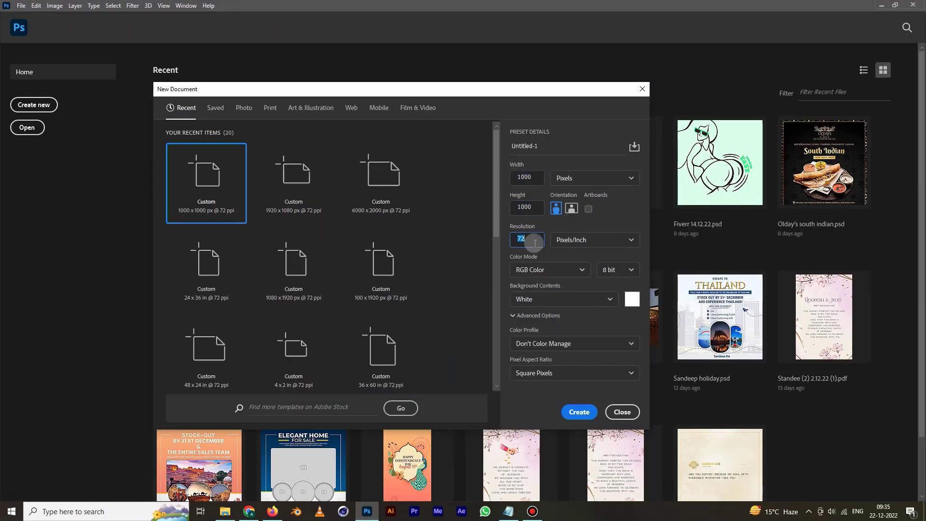
click(564, 412)
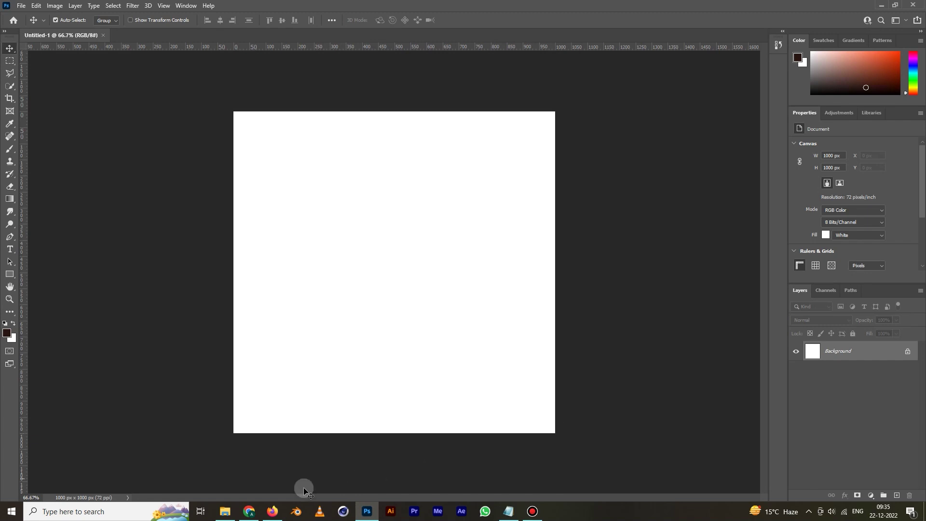
- Drag the portrait jpg onto the canvas and stretch it to 1000 x 1250 px to fill the width
click(225, 511)
mouse_move(391, 159)
mouse_down()
mouse_move(363, 484)
mouse_move(362, 471)
mouse_up()
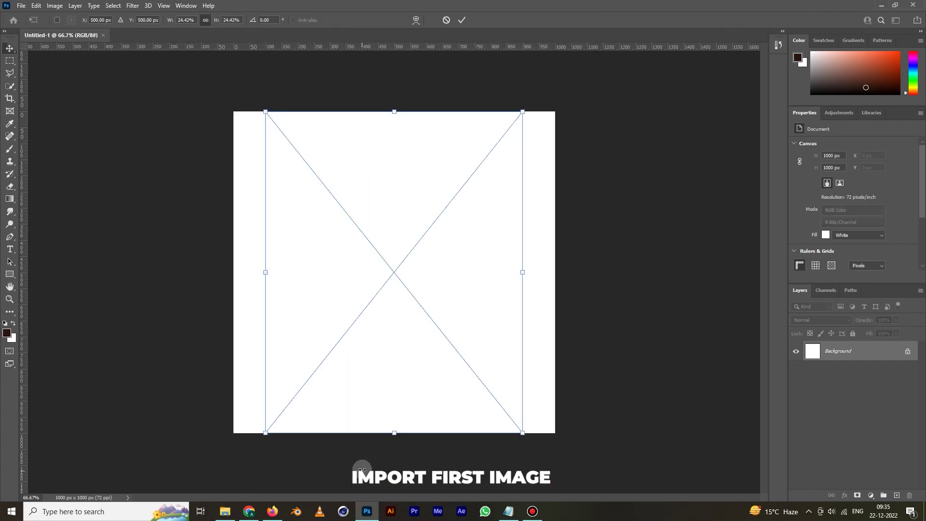
drag(524, 272, 555, 272)
drag(266, 274, 233, 274)
drag(366, 276, 375, 290)
key(Return)
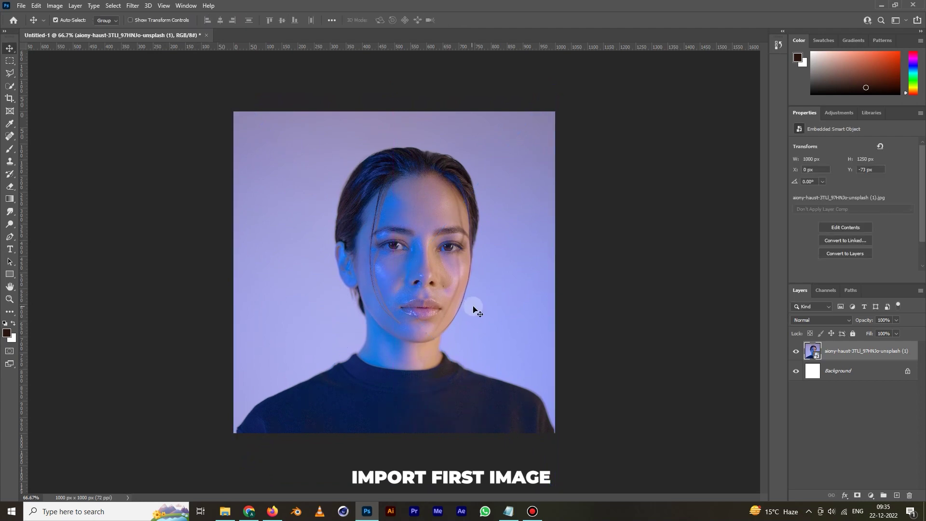
ctrl+click(854, 355)
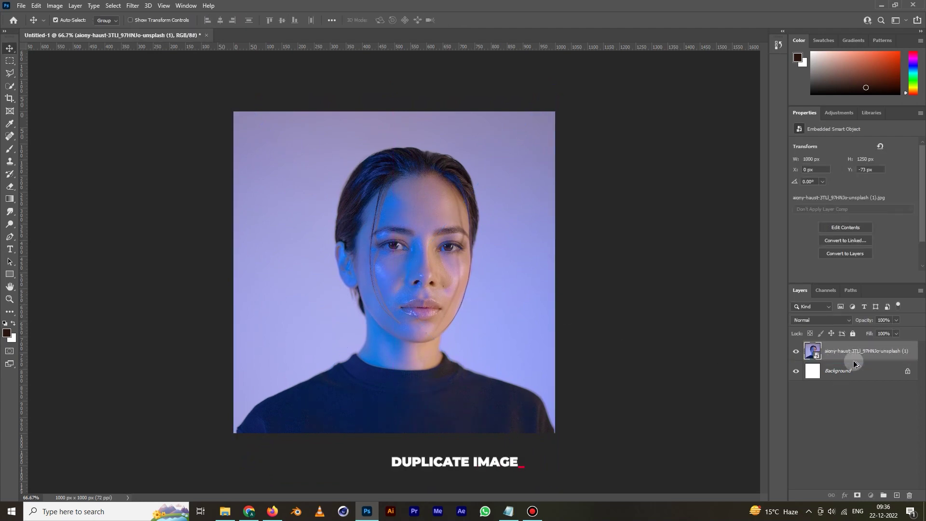
- Duplicate the portrait layer and give the copy a Motion Blur of -55° and 96 pixels
drag(853, 364, 848, 366)
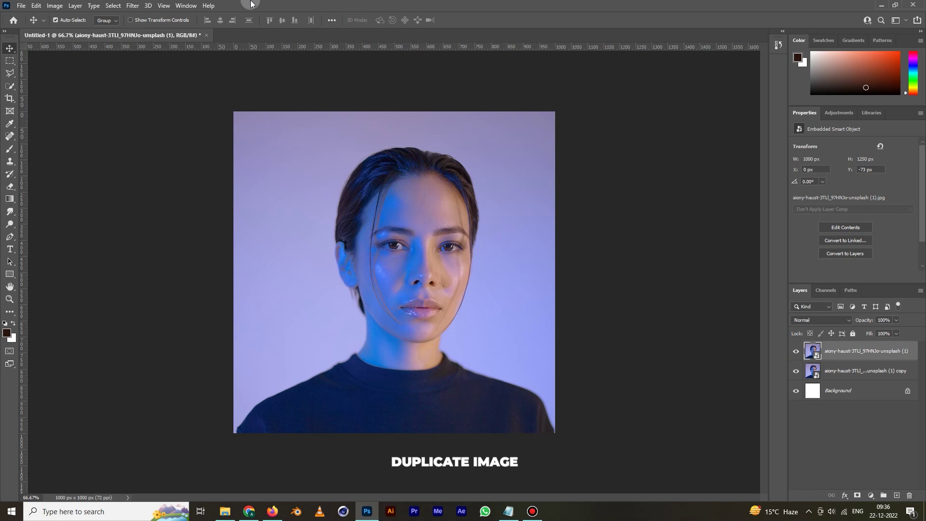
click(132, 6)
mouse_move(138, 128)
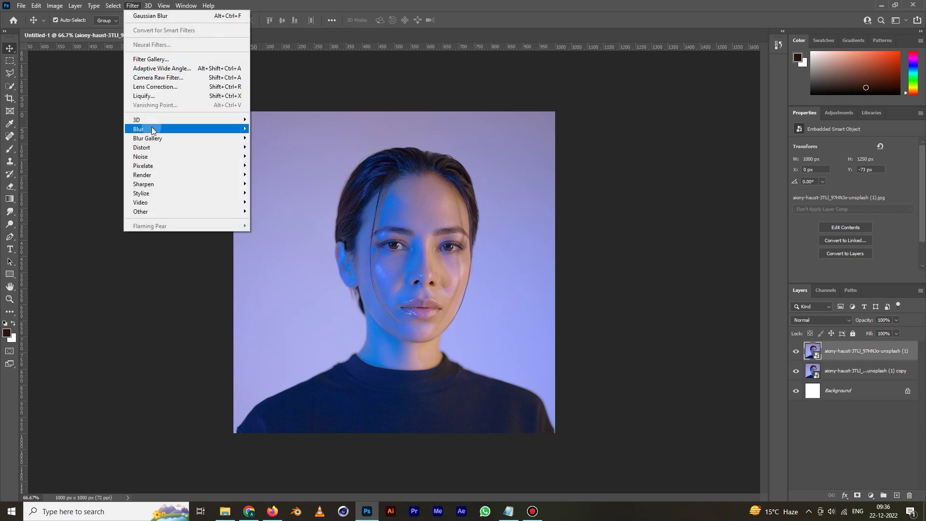
click(274, 183)
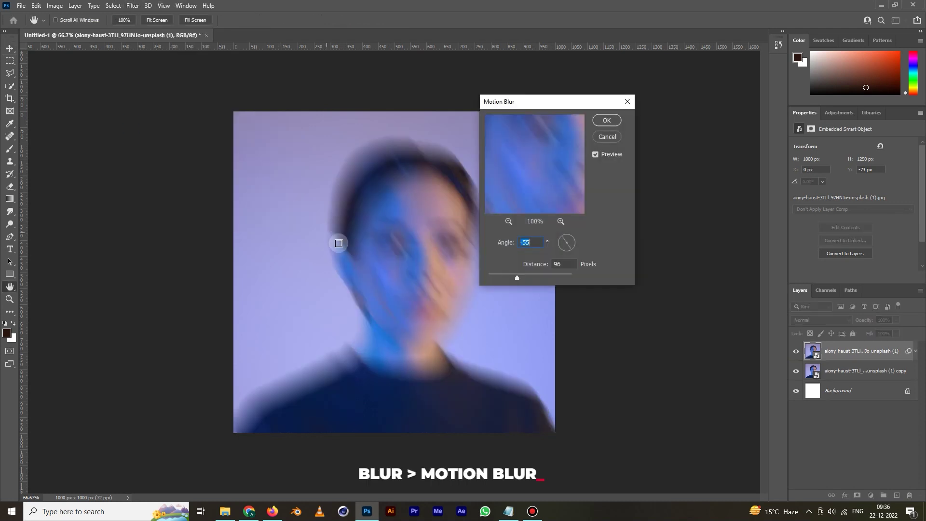
click(531, 243)
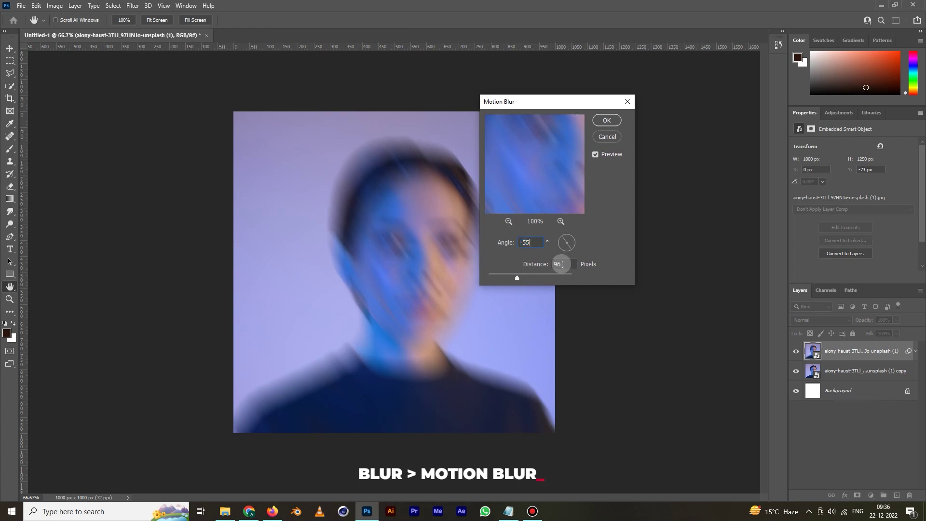
click(607, 120)
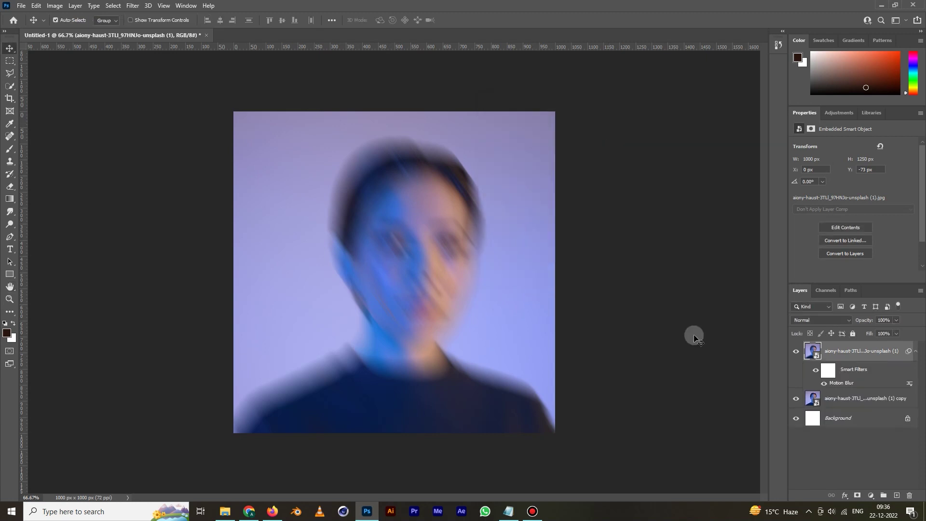
- Add a mask to the blurred layer and paint black with a 250 px brush over the eyes, cheek, jaw and neck
click(857, 496)
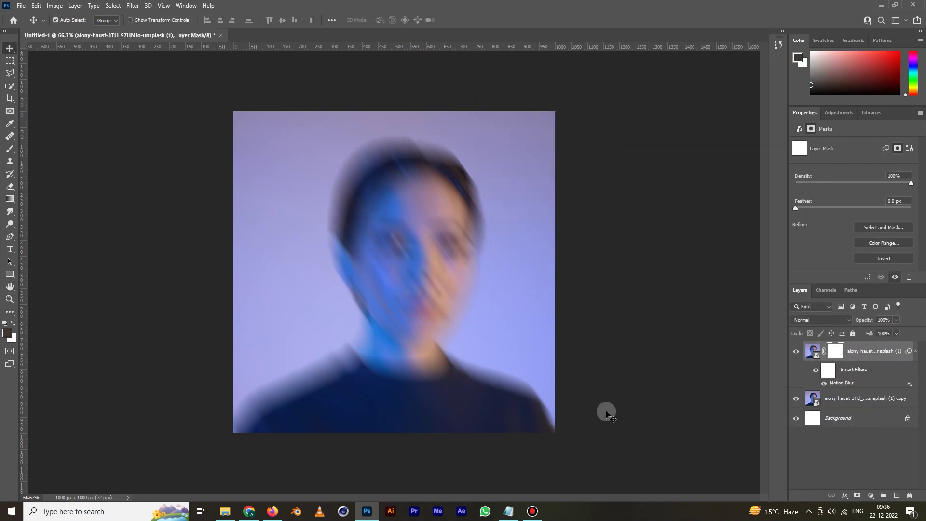
key(b)
key(bracketleft)
key(bracketleft)
key(bracketleft)
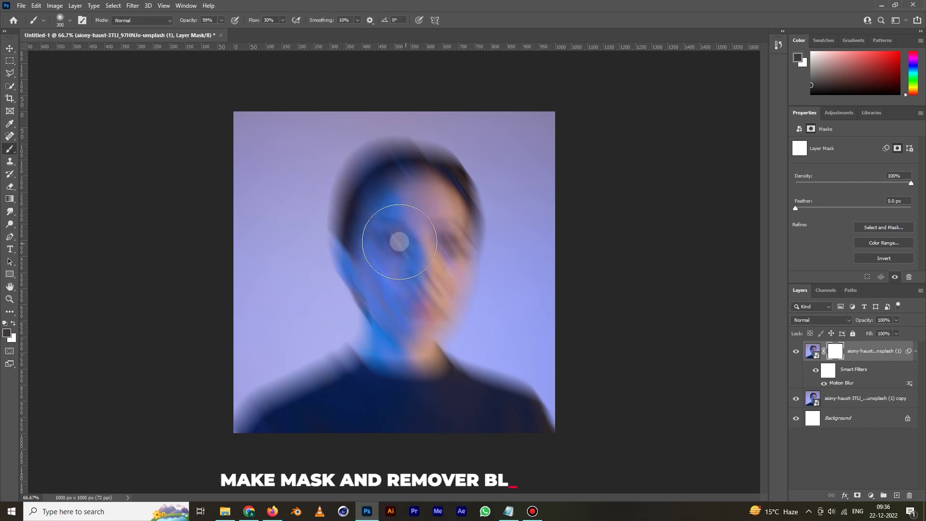
mouse_move(393, 244)
mouse_down()
mouse_move(442, 248)
mouse_move(413, 283)
mouse_move(415, 305)
mouse_move(433, 315)
mouse_move(440, 289)
mouse_move(425, 299)
mouse_move(367, 259)
mouse_move(388, 196)
mouse_move(386, 296)
mouse_up()
mouse_move(456, 255)
mouse_down()
mouse_move(474, 294)
mouse_move(458, 285)
mouse_up()
mouse_move(328, 277)
mouse_down()
mouse_move(341, 300)
mouse_move(341, 289)
mouse_move(382, 305)
mouse_move(398, 345)
mouse_move(481, 320)
mouse_up()
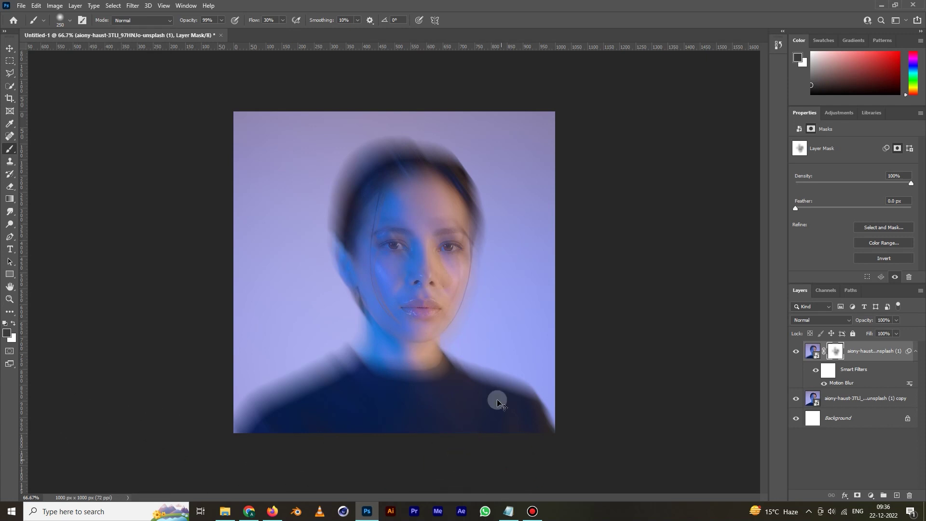
key(v)
click(615, 301)
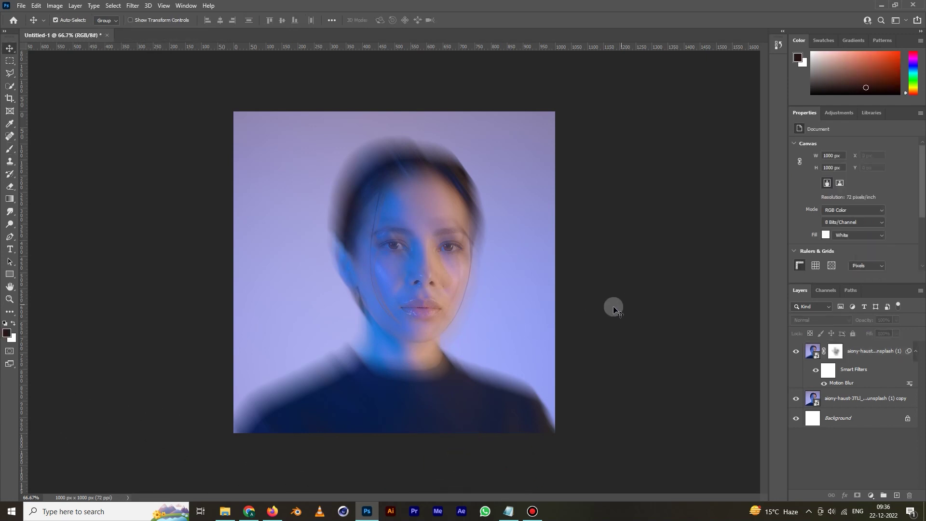
- Add a Gradient Map layer using the MVX_FREEBIE preset GRADIENTMAP-FREEBIE-5 for orange-red-yellow tones
click(871, 494)
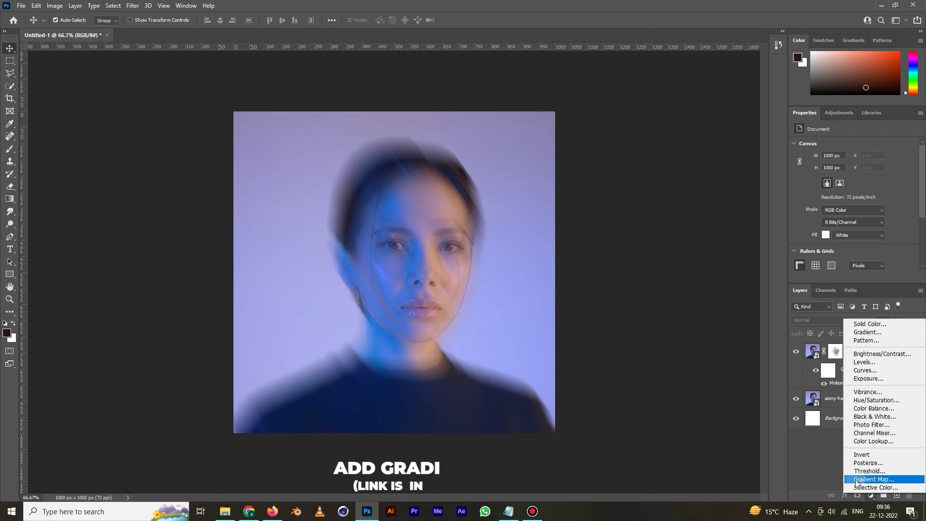
click(857, 479)
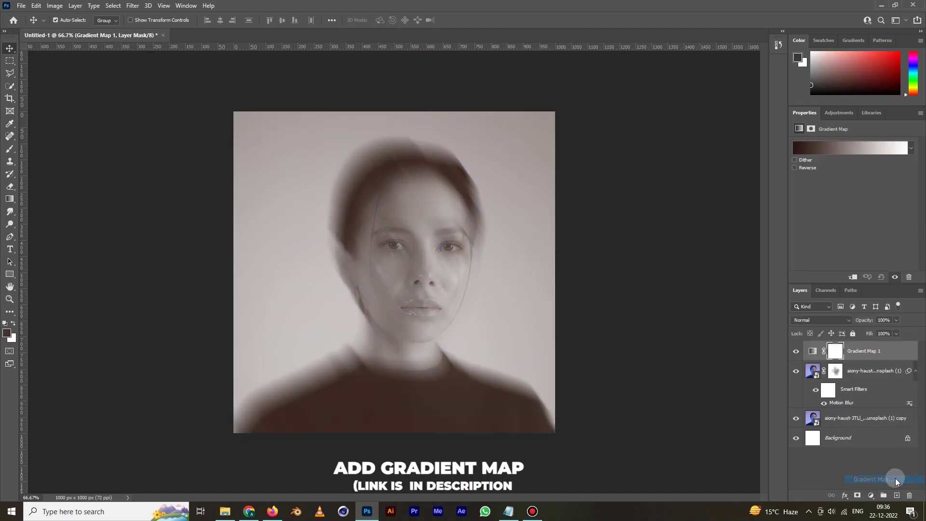
click(824, 153)
scroll(715, 180, down, 3)
scroll(715, 179, down, 3)
scroll(715, 179, down, 3)
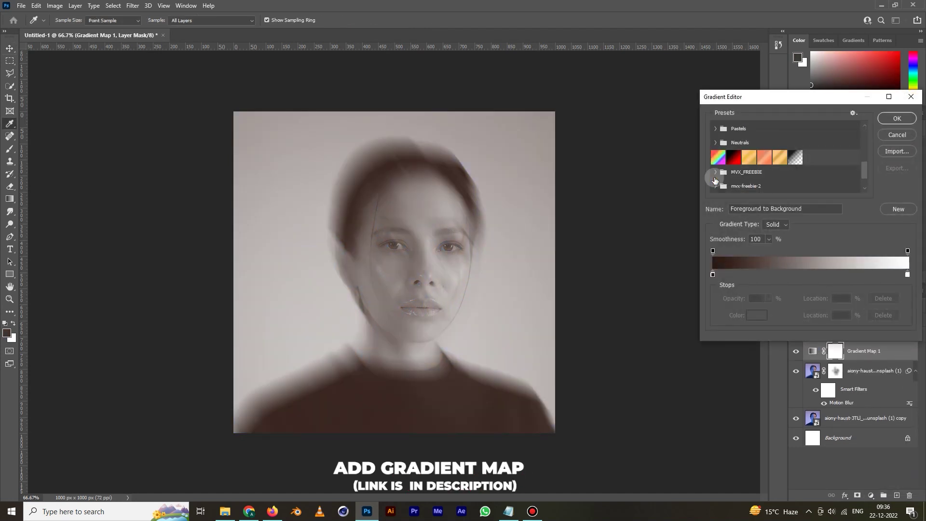
scroll(715, 179, down, 1)
click(716, 158)
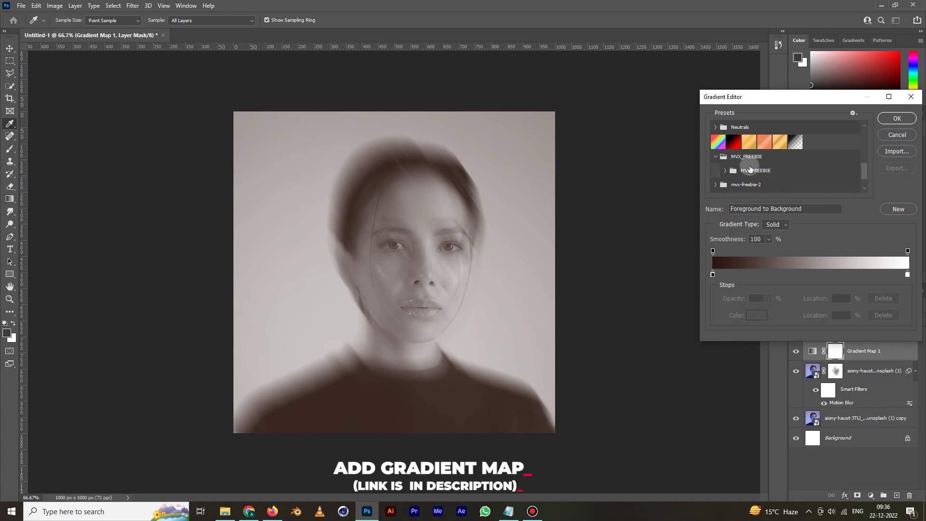
click(725, 170)
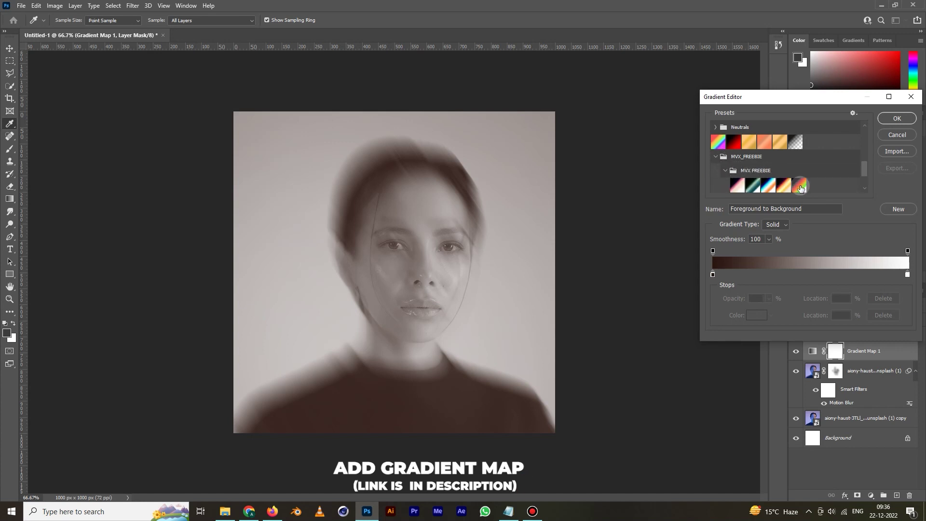
click(800, 186)
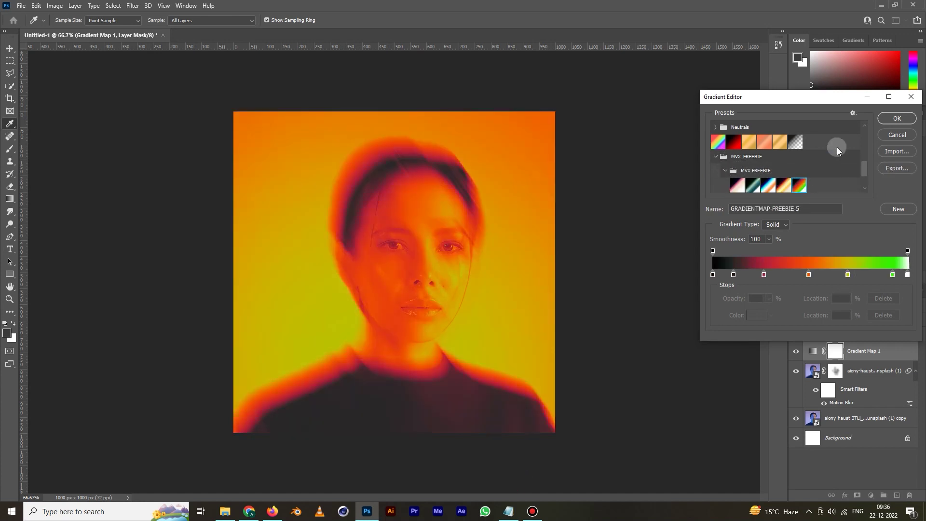
click(896, 118)
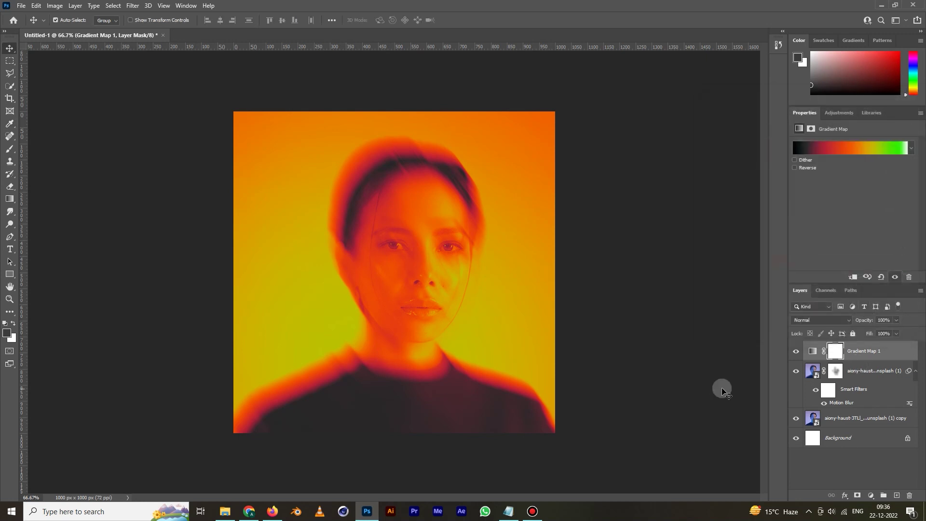
click(872, 494)
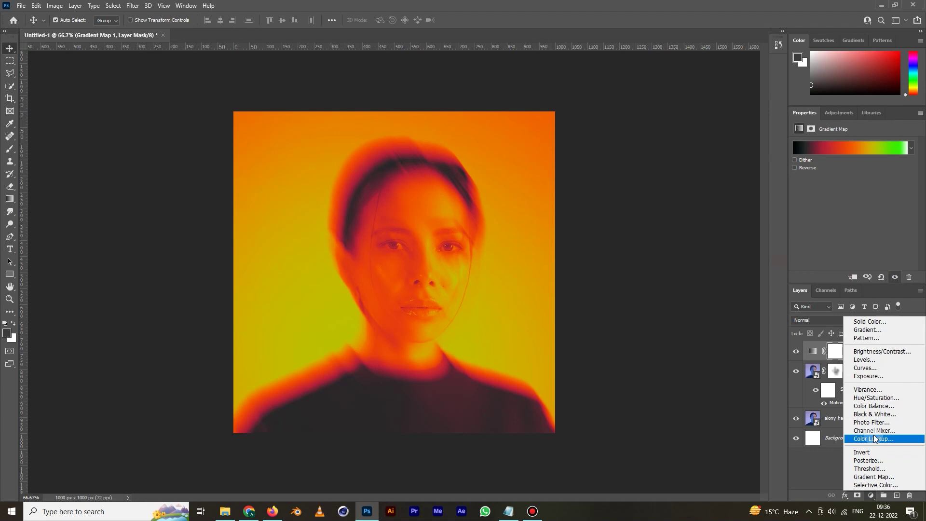
- Stack a second Gradient Map using the MVX FREEBIE preset GRADIENTMAP-FREEBIE-1 for navy, pink and cream tones
click(910, 479)
click(847, 145)
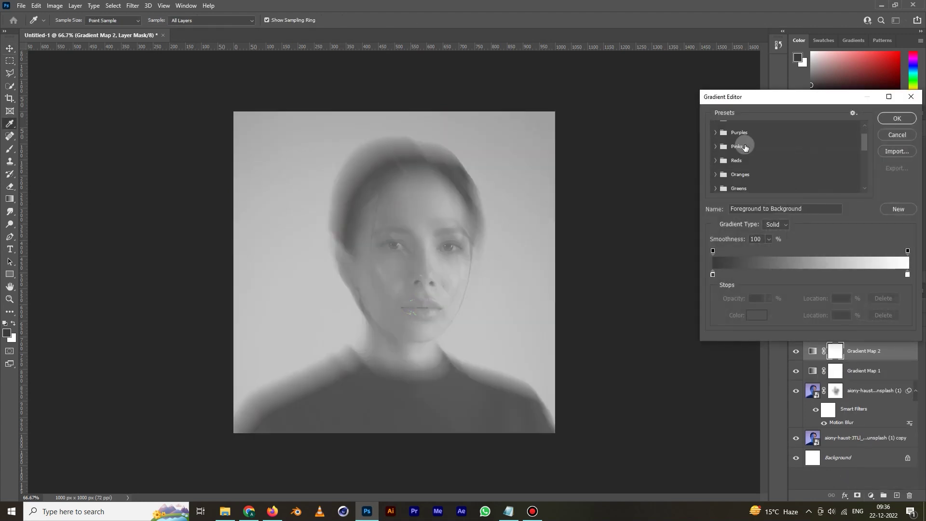
scroll(762, 173, down, 5)
scroll(718, 159, down, 3)
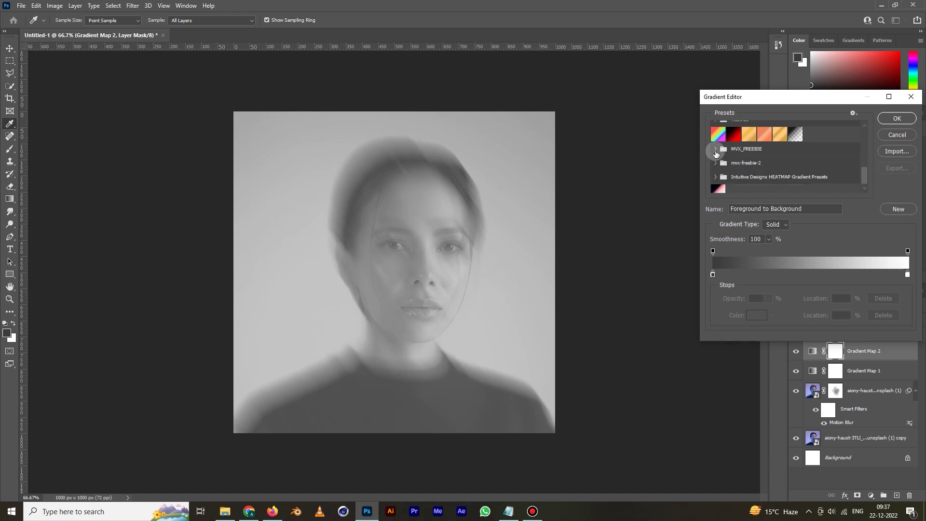
click(716, 149)
click(725, 163)
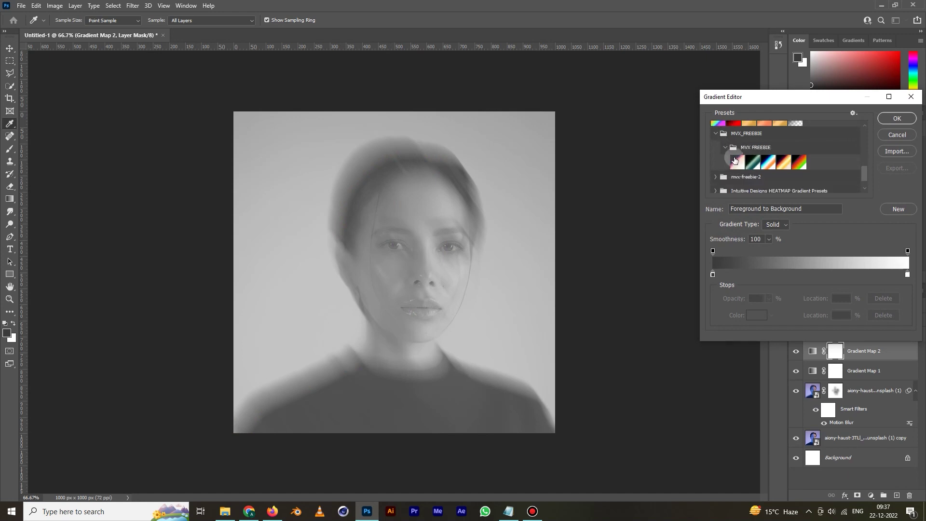
click(737, 163)
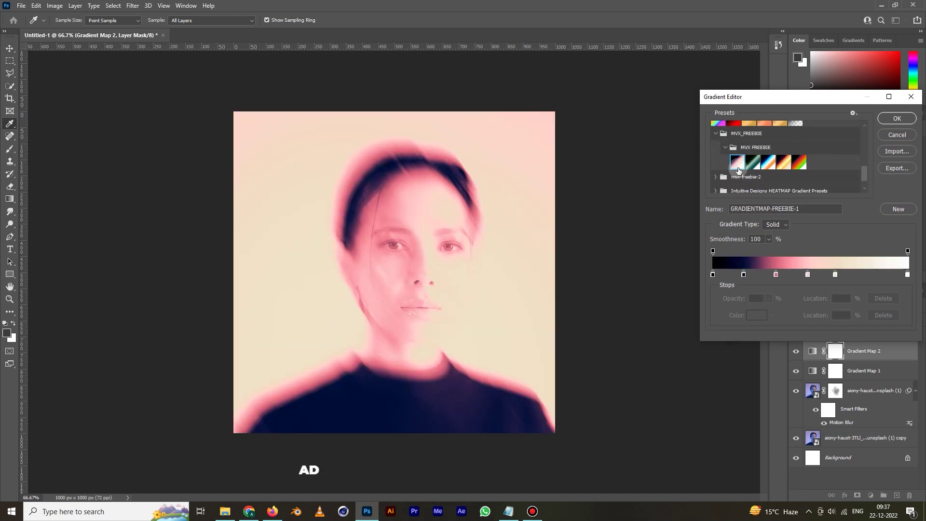
click(894, 123)
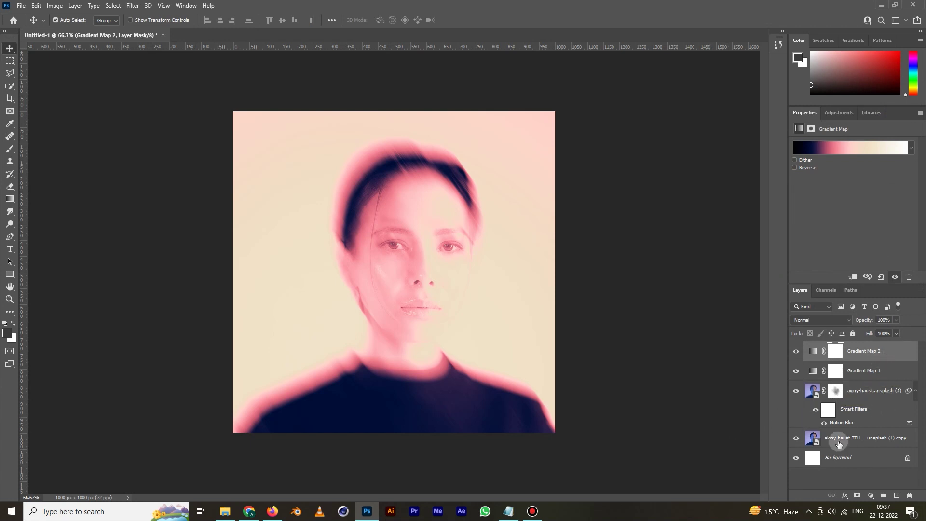
- Convert both gradient maps and the two portrait layers into one smart object, Gradient Map 2
shift+click(870, 444)
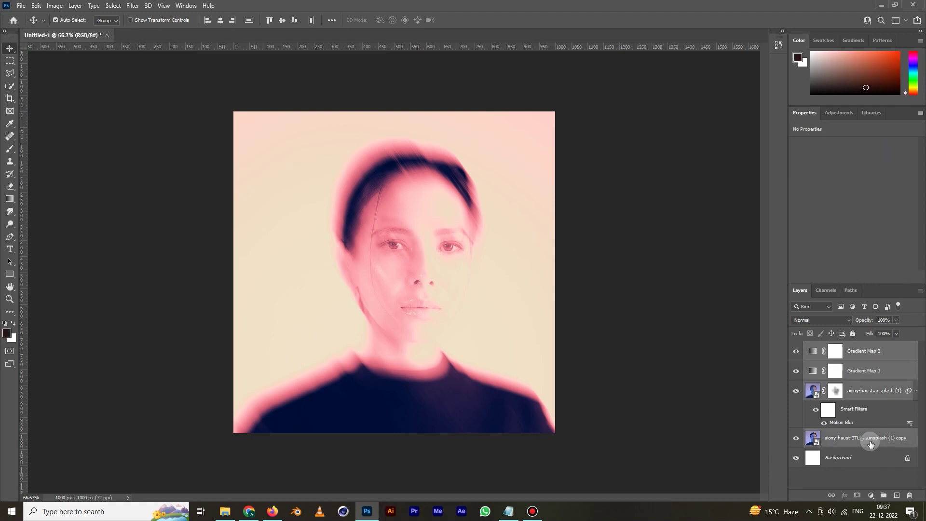
right_click(869, 395)
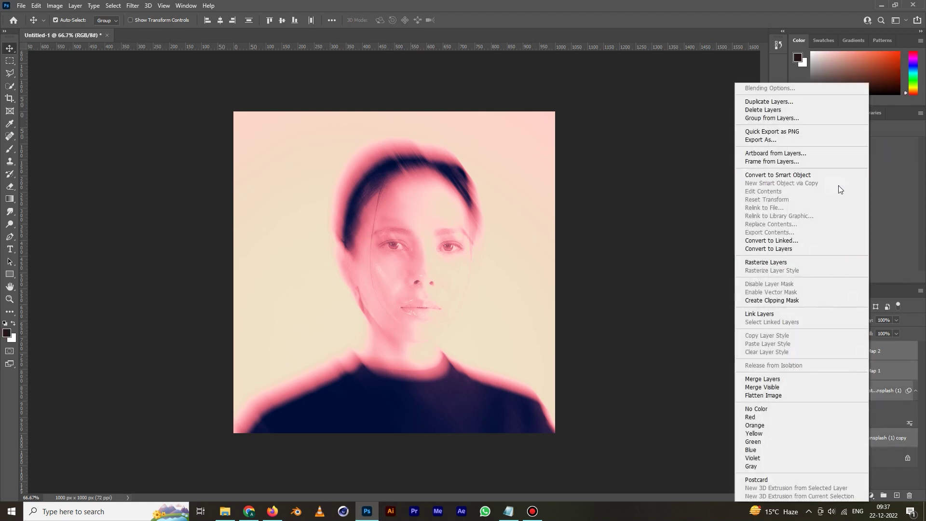
click(839, 175)
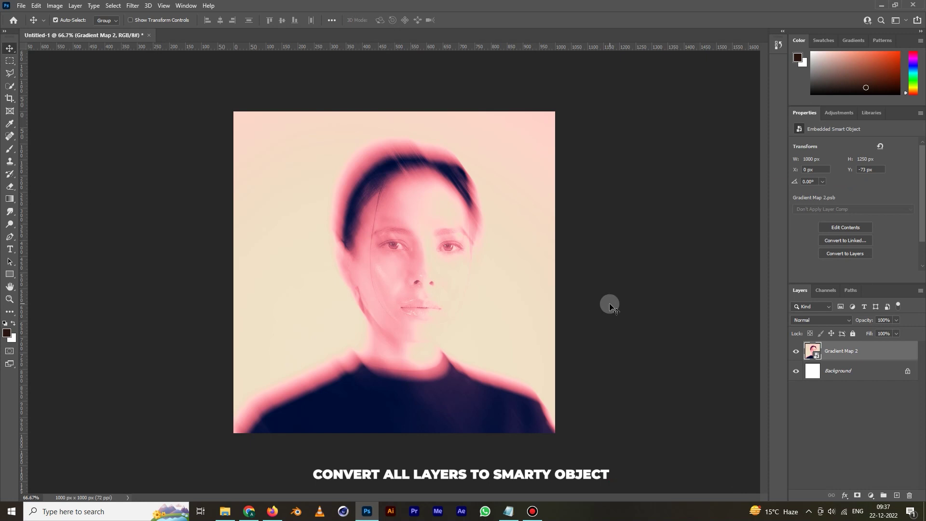
- Add a navy text layer reading 'DROWNED IN DARKNESS / CONFINED IN PAIN' left of the portrait
key(t)
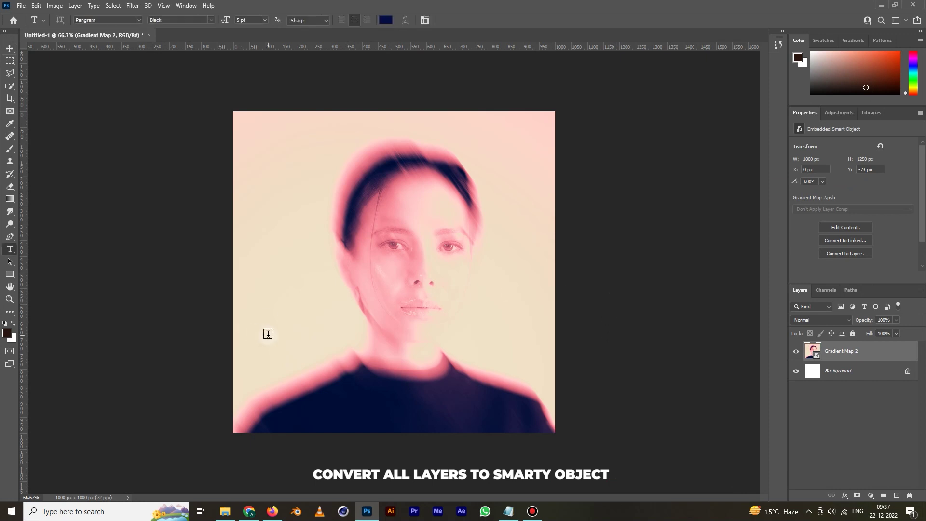
click(277, 323)
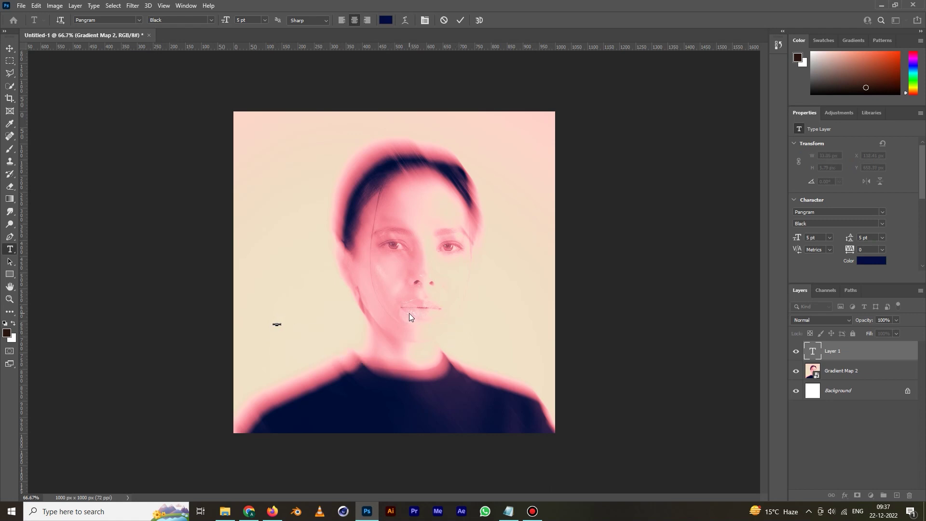
text(ee)
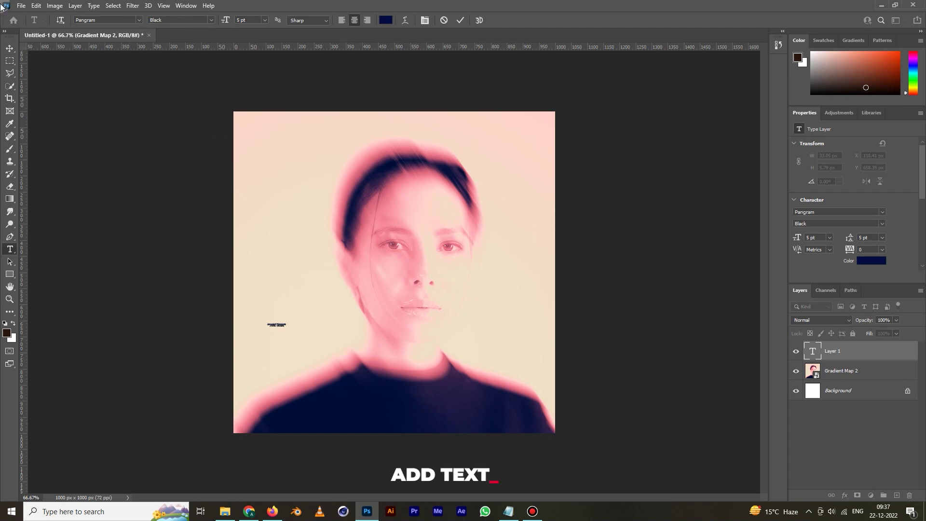
click(10, 48)
- Scale the text to about 385% and position it beside the portrait at neck level
key(ctrl+t)
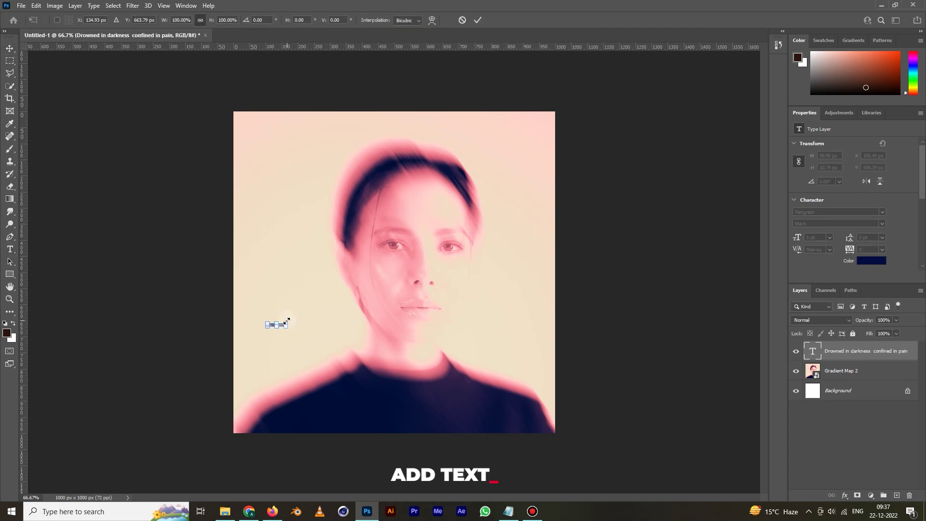
drag(286, 321, 337, 294)
drag(298, 319, 310, 328)
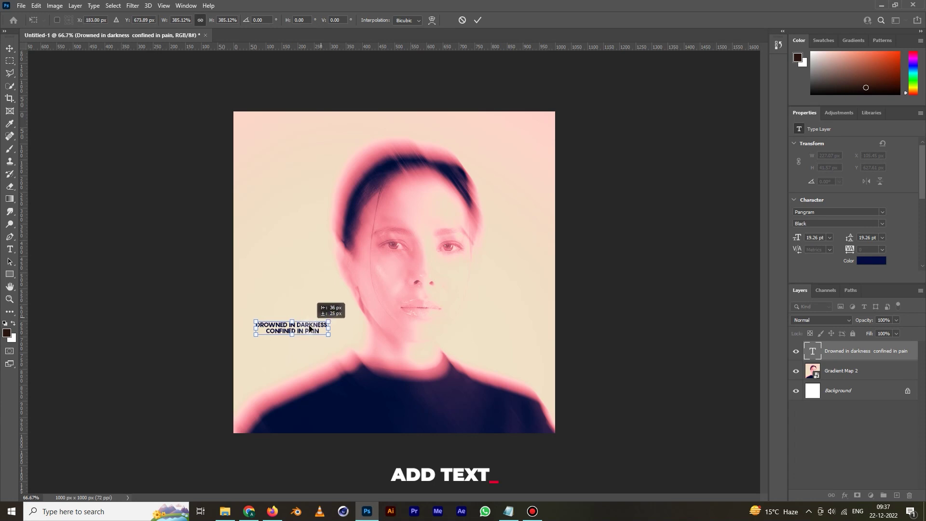
key(Return)
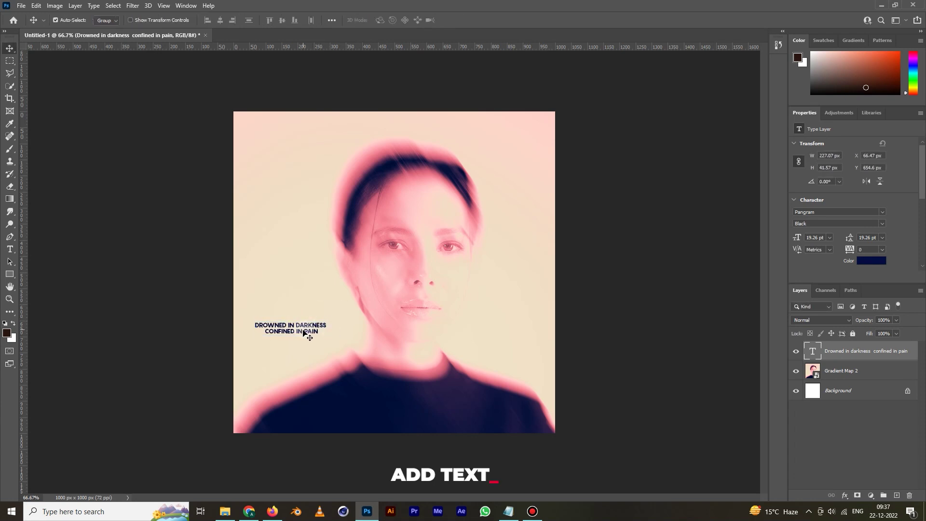
drag(306, 331, 311, 331)
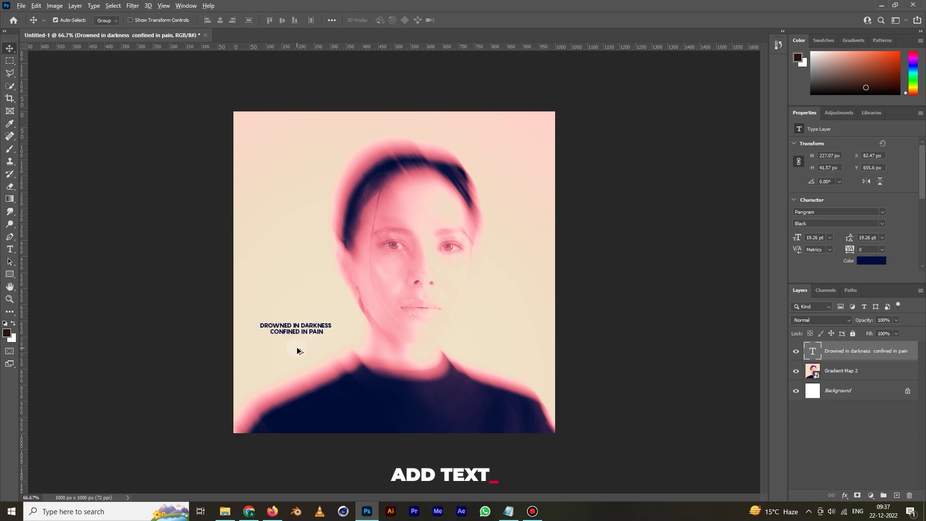
scroll(297, 348, up, 1)
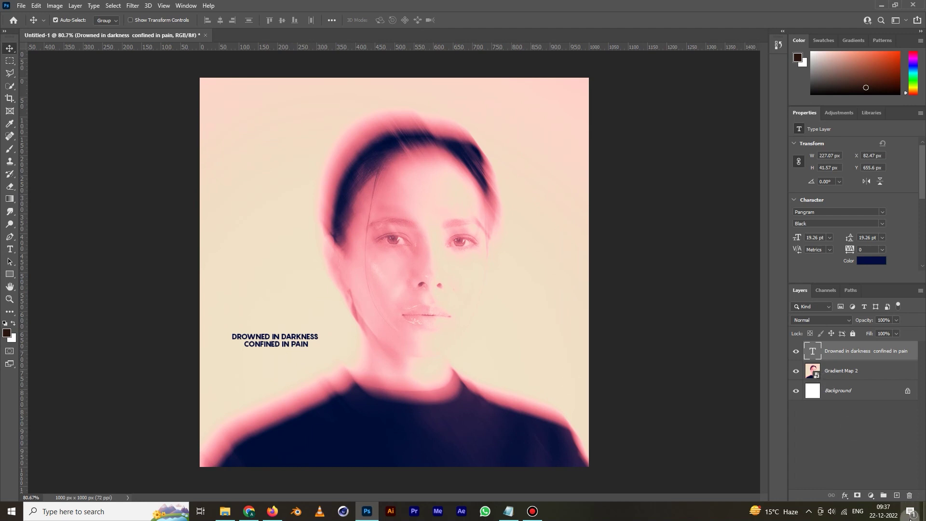
click(871, 495)
click(881, 333)
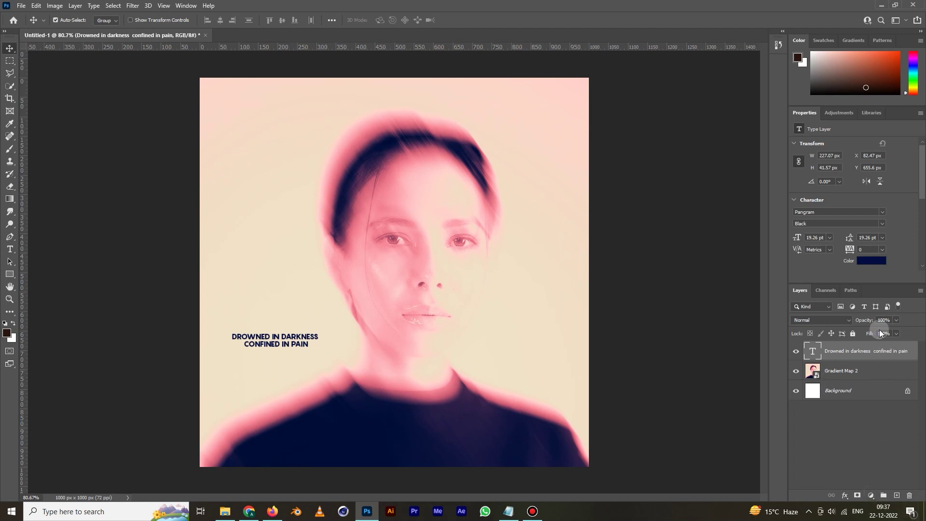
- Add a Threshold adjustment above the text, merge both into smart object Threshold 1, and open its contents
click(837, 109)
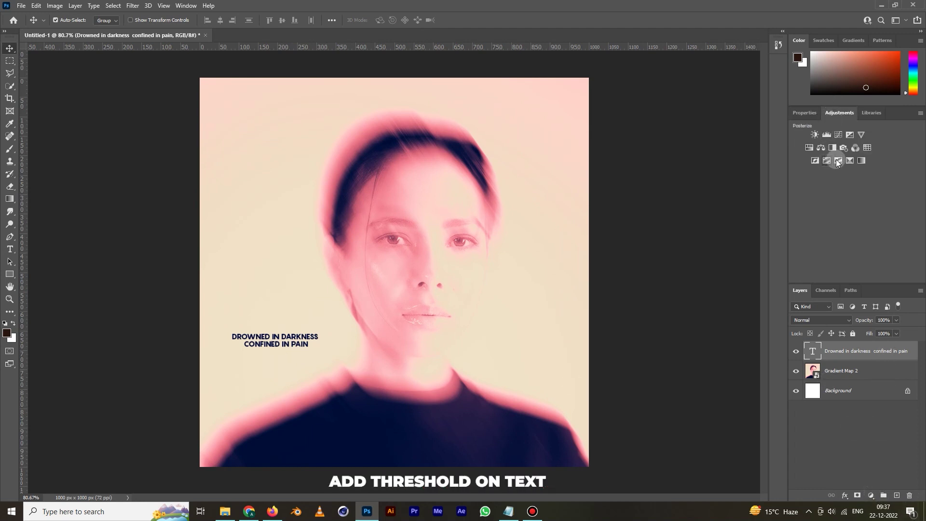
click(837, 160)
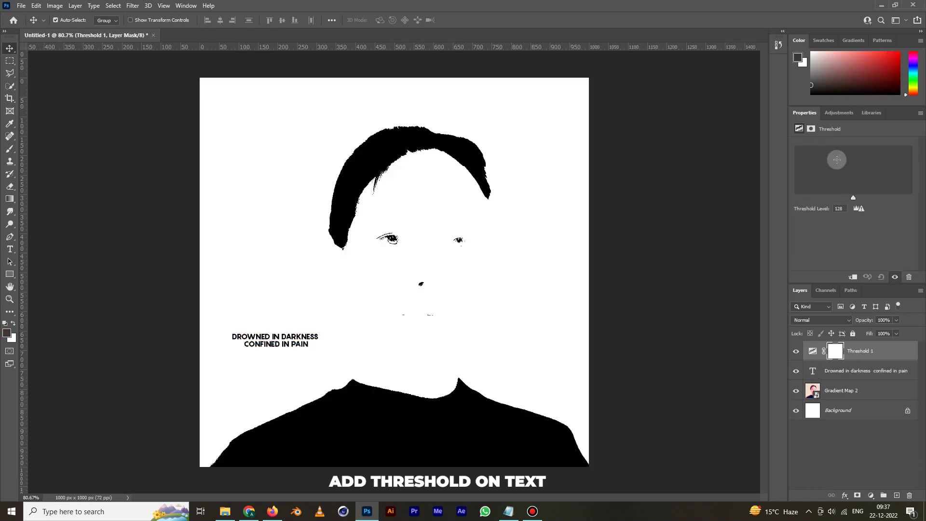
shift+click(872, 376)
right_click(871, 376)
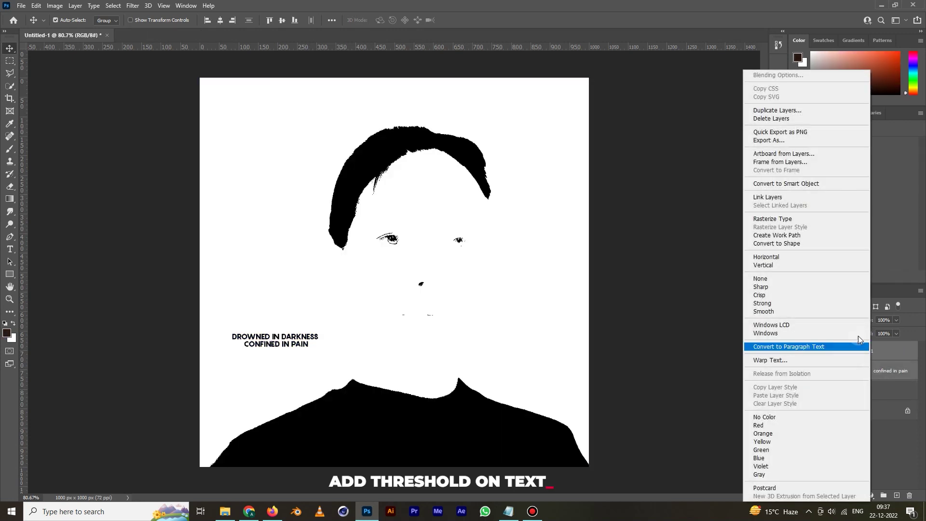
click(821, 182)
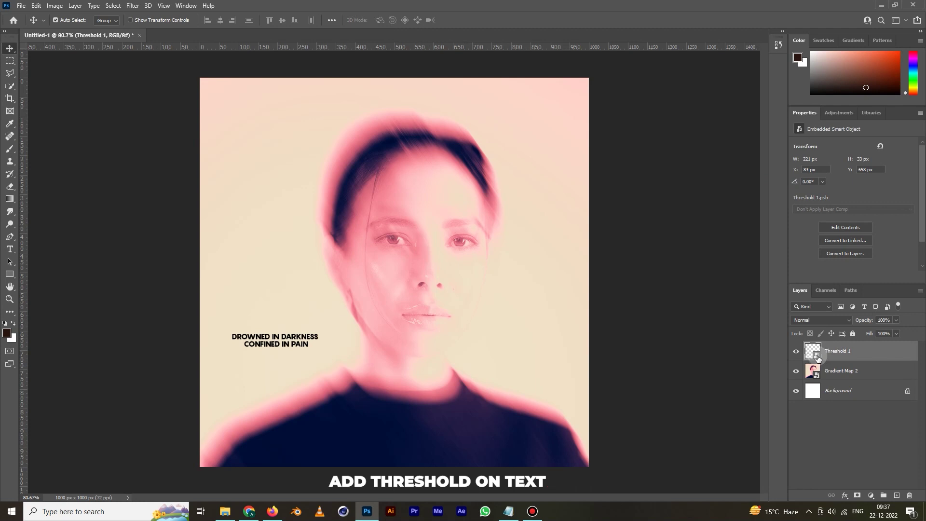
double_click(817, 357)
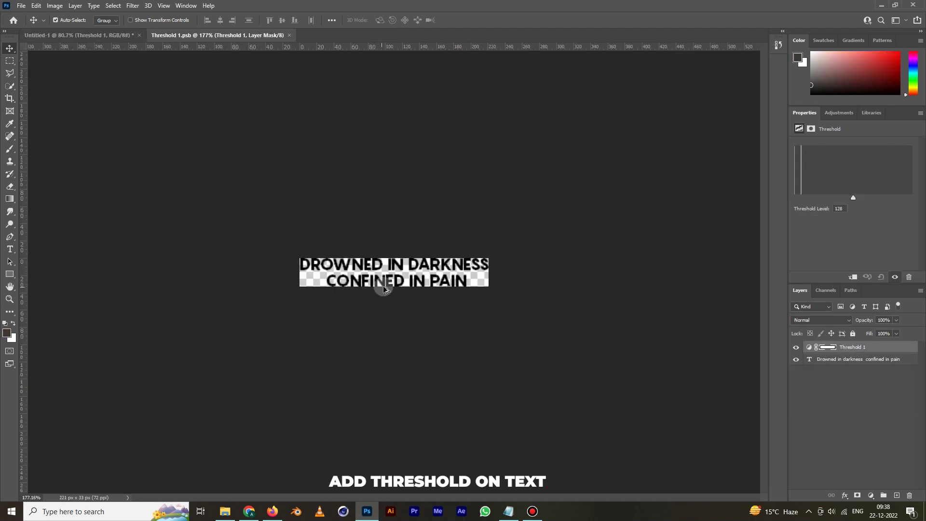
- Apply a slight Gaussian Blur to the DROWNED IN DARKNESS text layer
key(ctrl+plus)
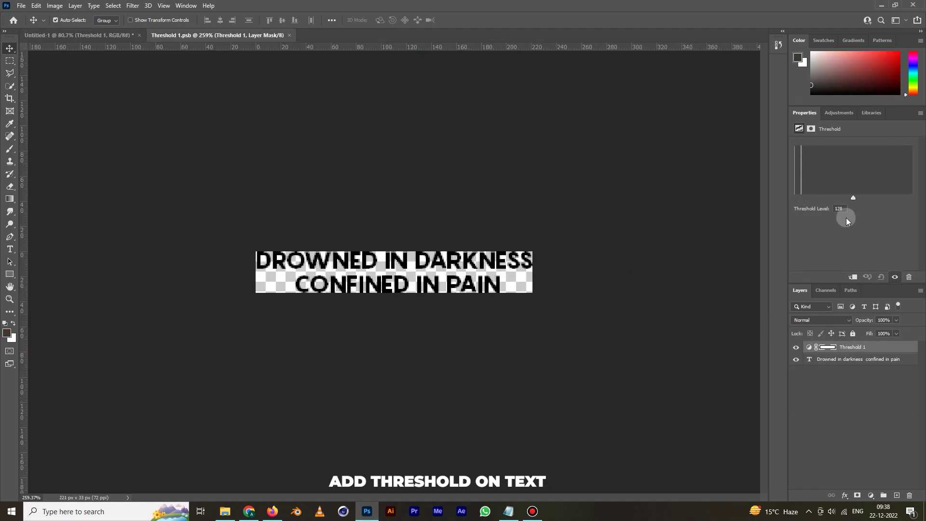
click(861, 360)
click(134, 5)
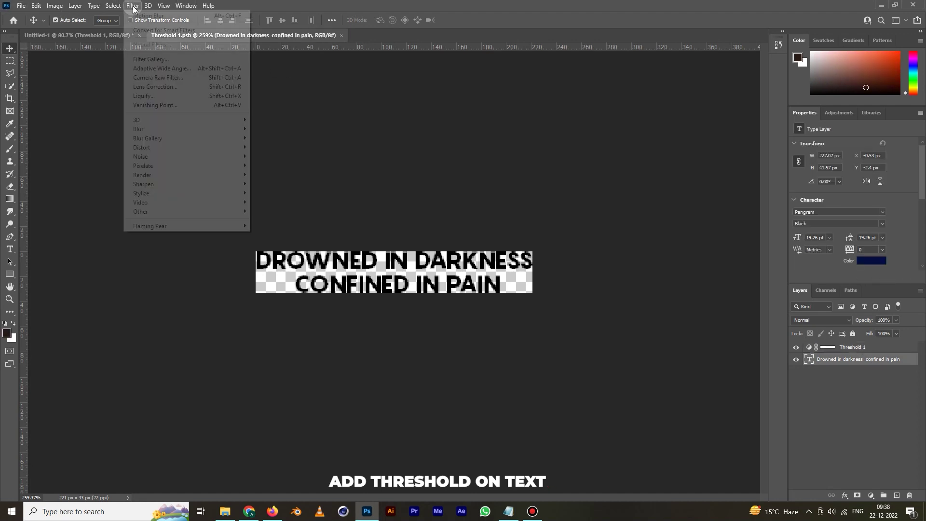
mouse_move(137, 128)
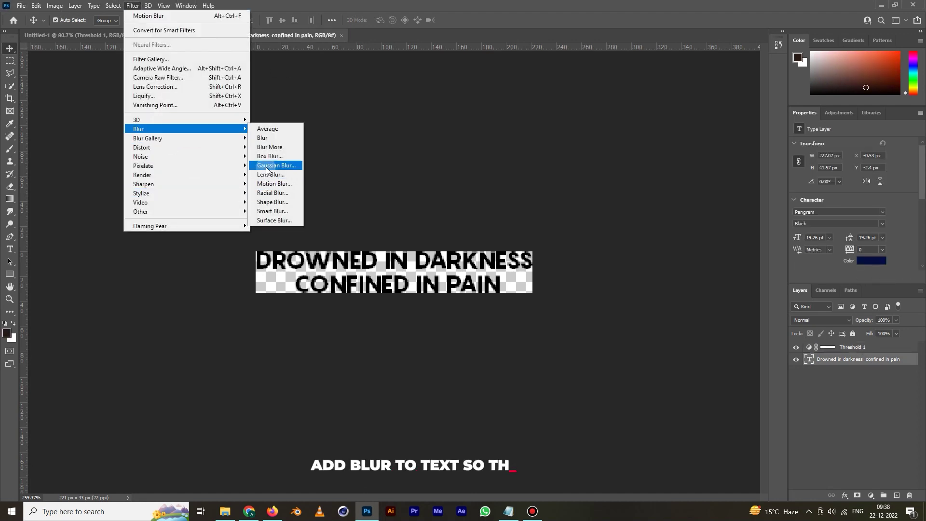
click(267, 166)
click(436, 190)
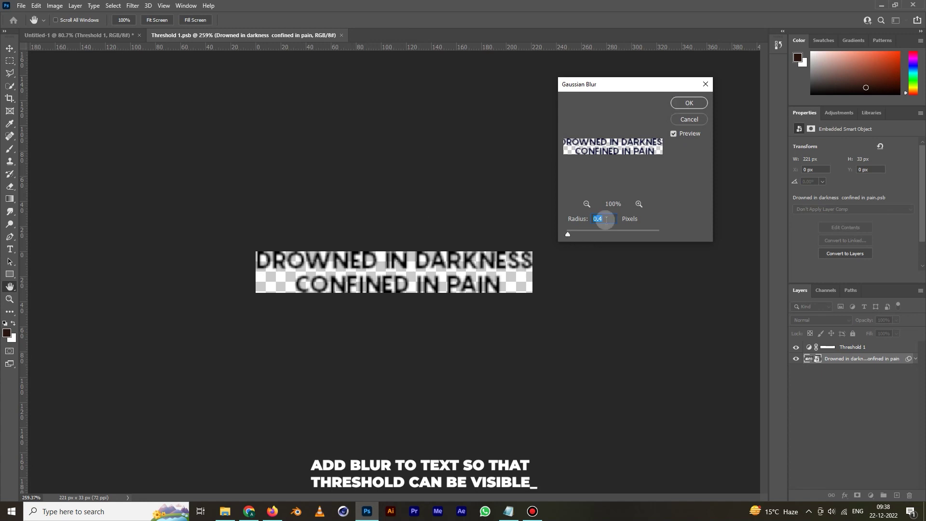
click(690, 104)
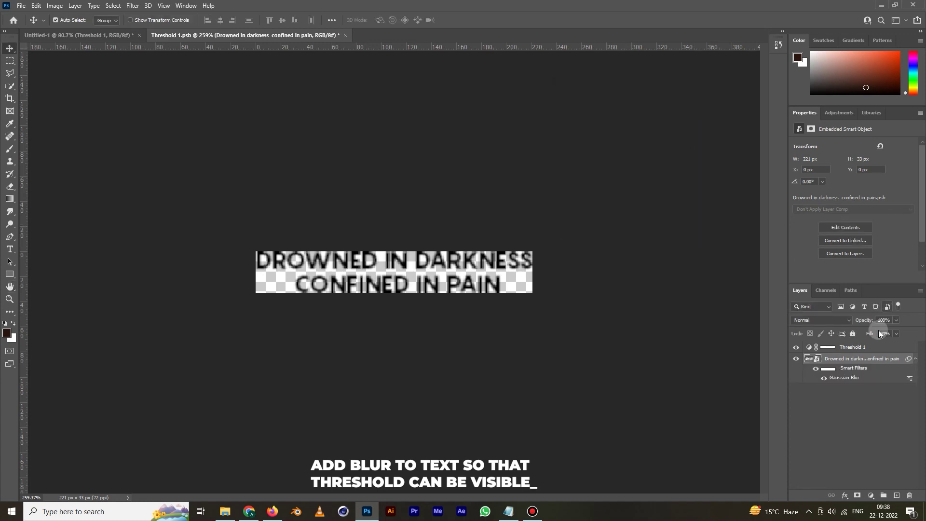
- Lower the Threshold level to 11 and save the smart object contents
click(871, 348)
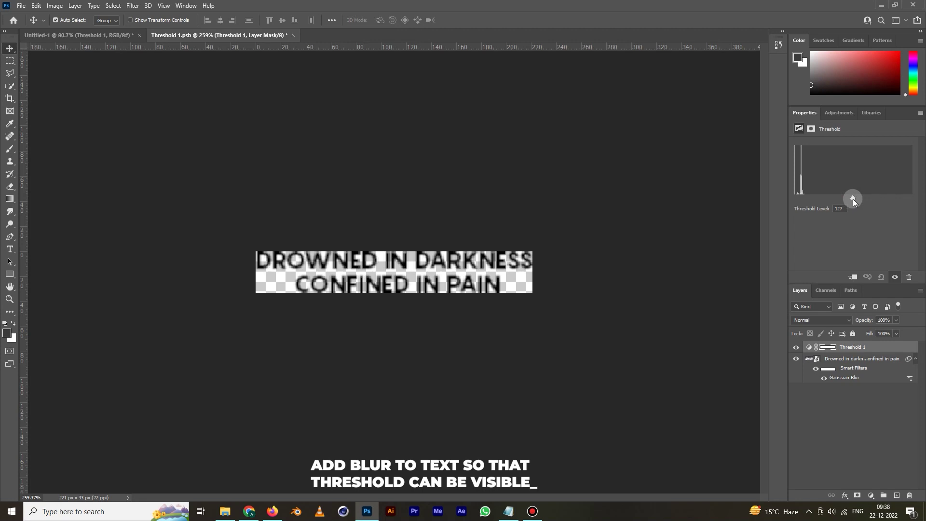
drag(803, 199, 799, 197)
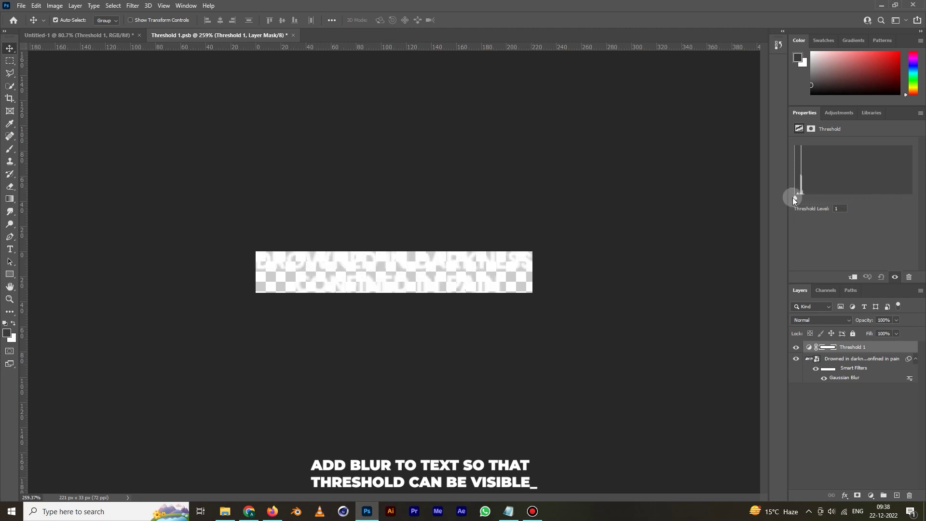
drag(799, 199, 799, 198)
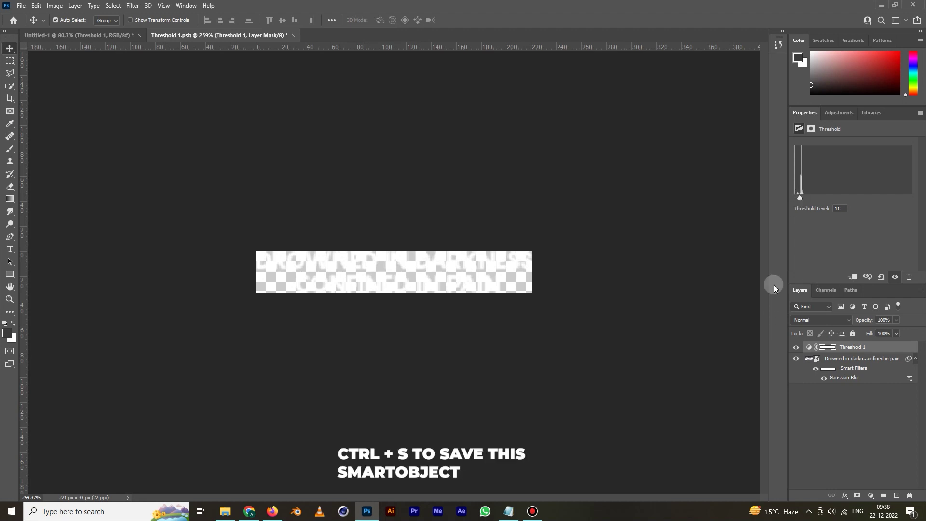
key(ctrl+s)
- In Untitled-1, give the Threshold 1 text layer a dark navy Color Overlay
click(86, 37)
scroll(248, 374, up, 1)
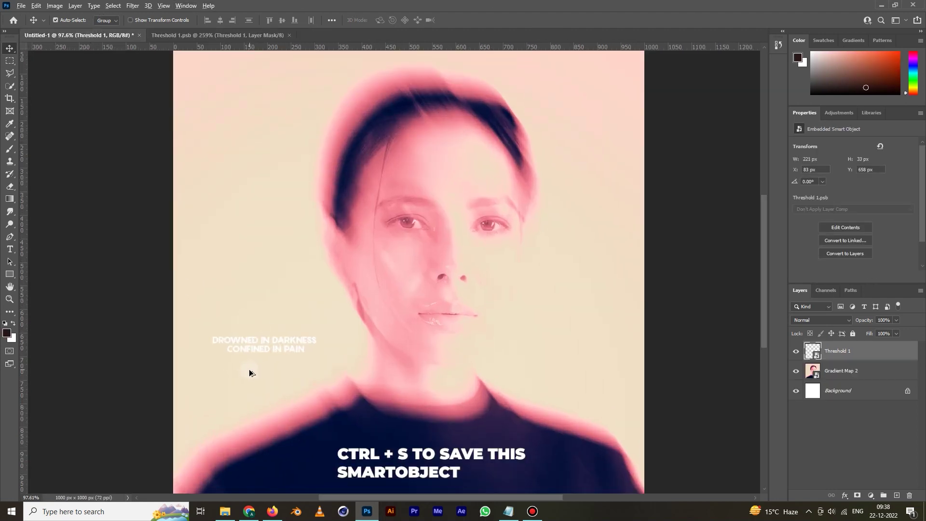
scroll(250, 372, down, 1)
double_click(911, 352)
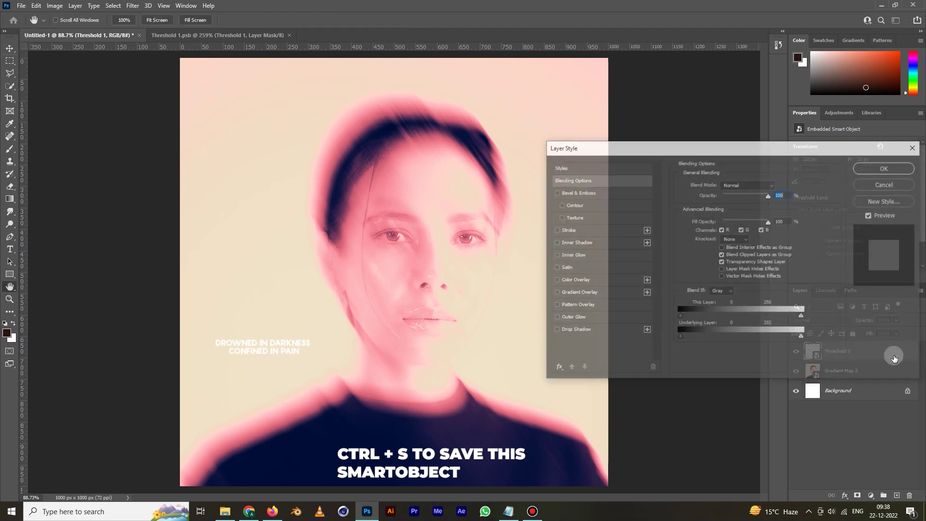
click(578, 296)
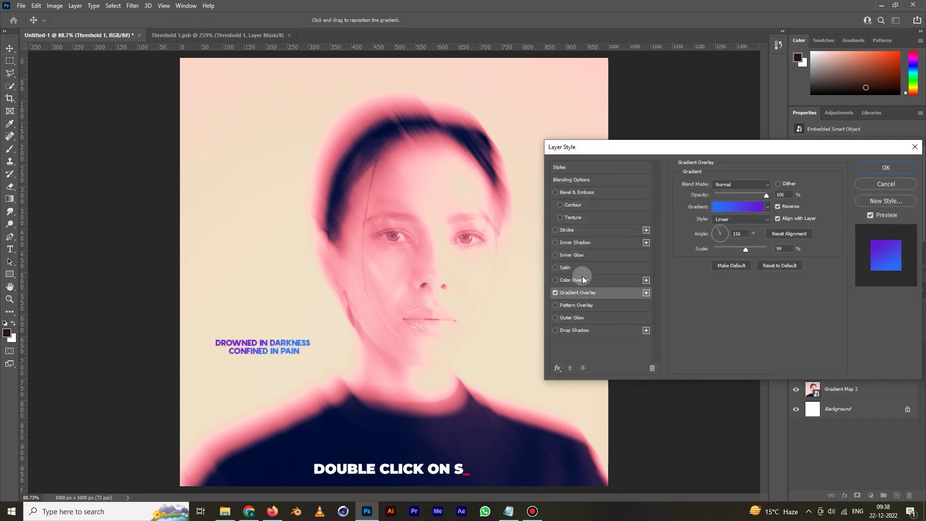
click(578, 280)
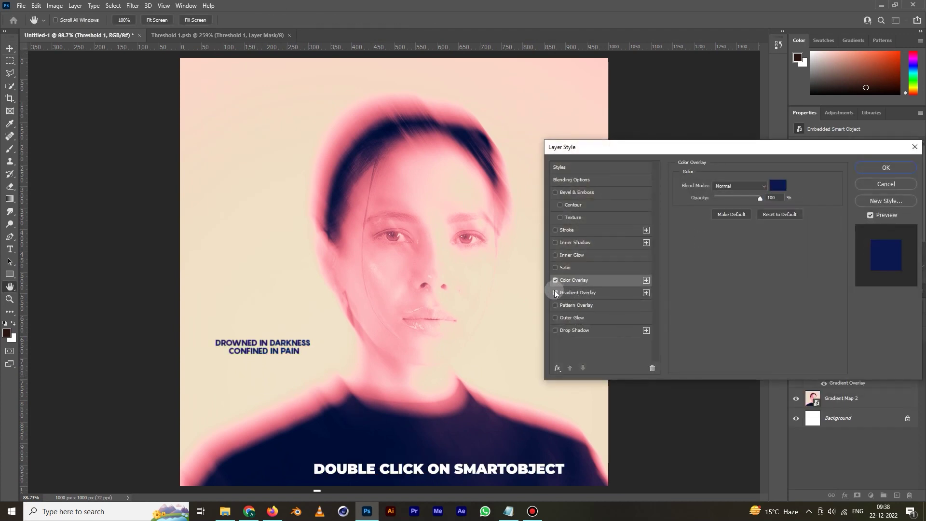
click(777, 186)
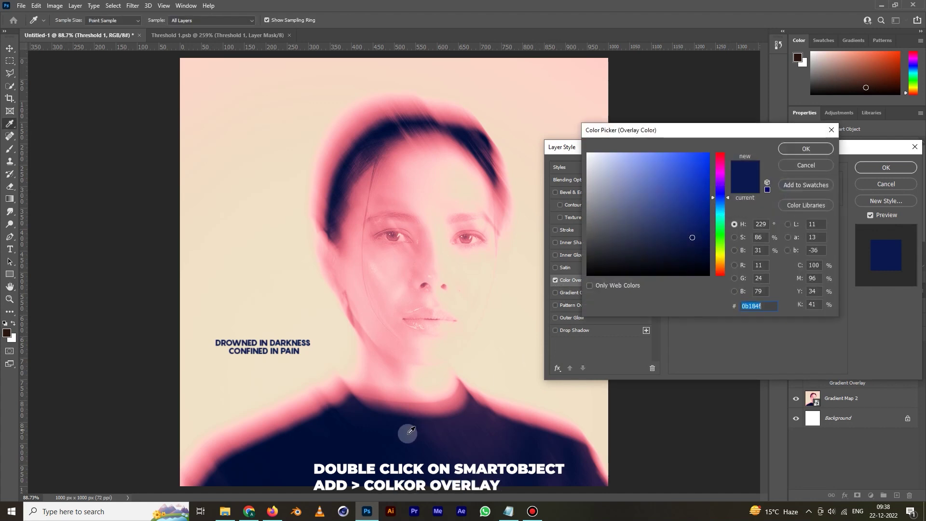
click(821, 149)
click(874, 170)
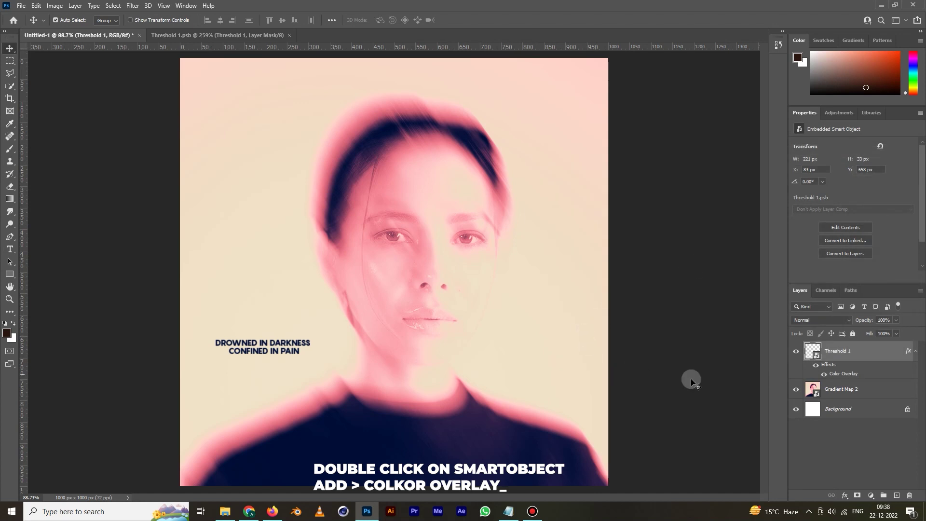
- Combine the Gradient Map 2 and Threshold 1 text layers into one smart object
click(861, 393)
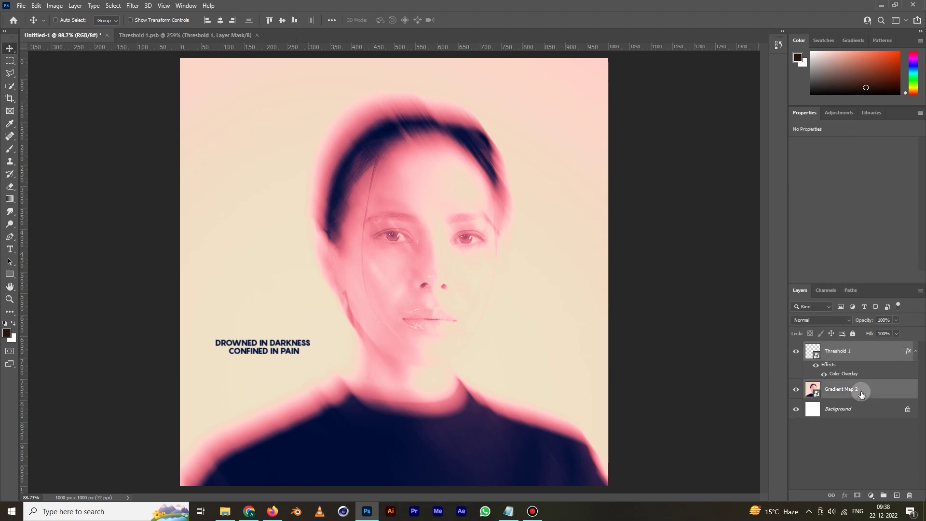
right_click(864, 393)
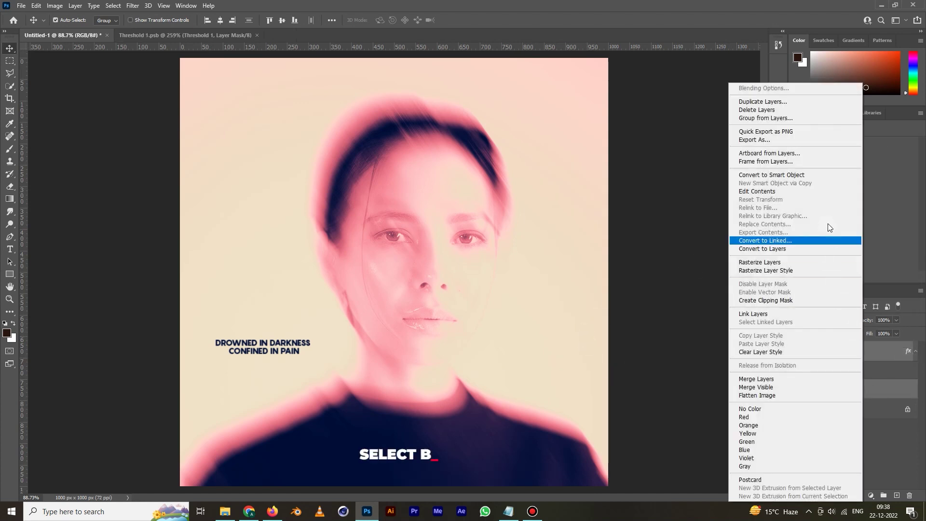
click(769, 175)
- Apply uniform monochromatic Add Noise grain to the merged smart object
click(132, 6)
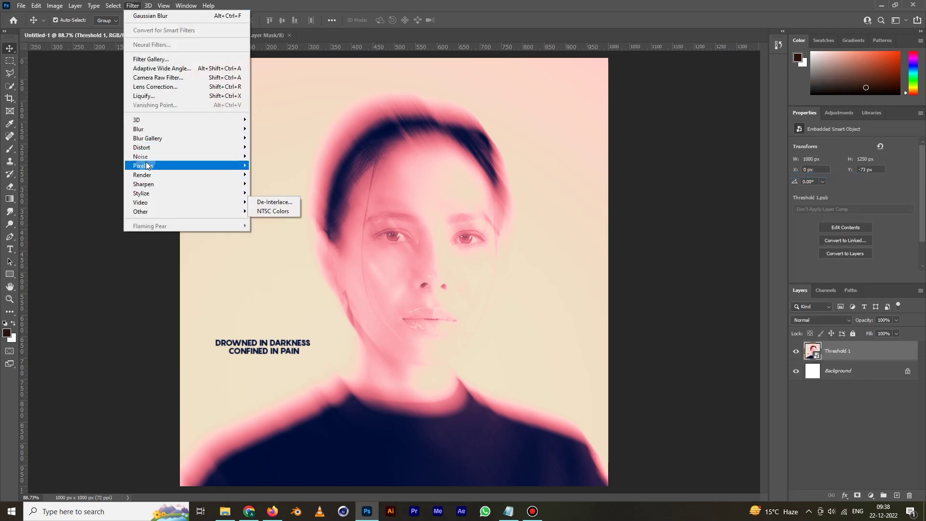
mouse_move(145, 156)
click(273, 156)
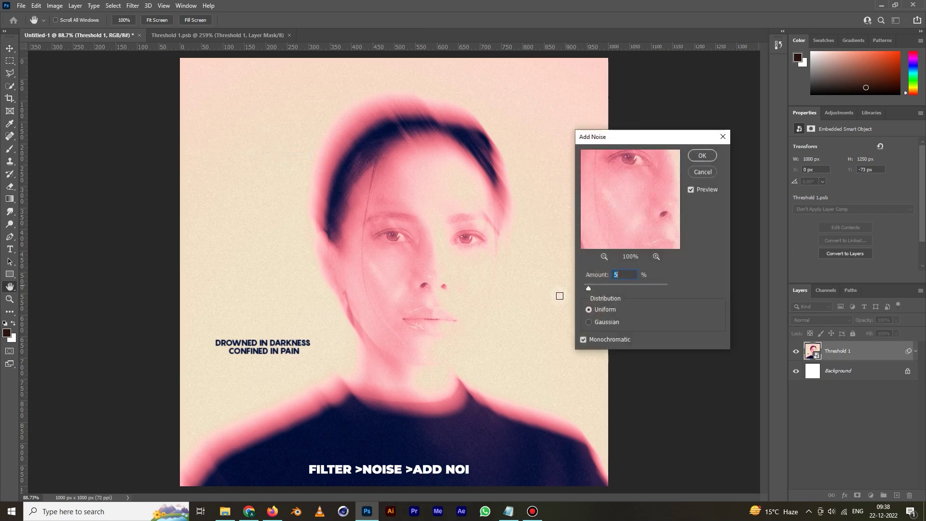
click(609, 309)
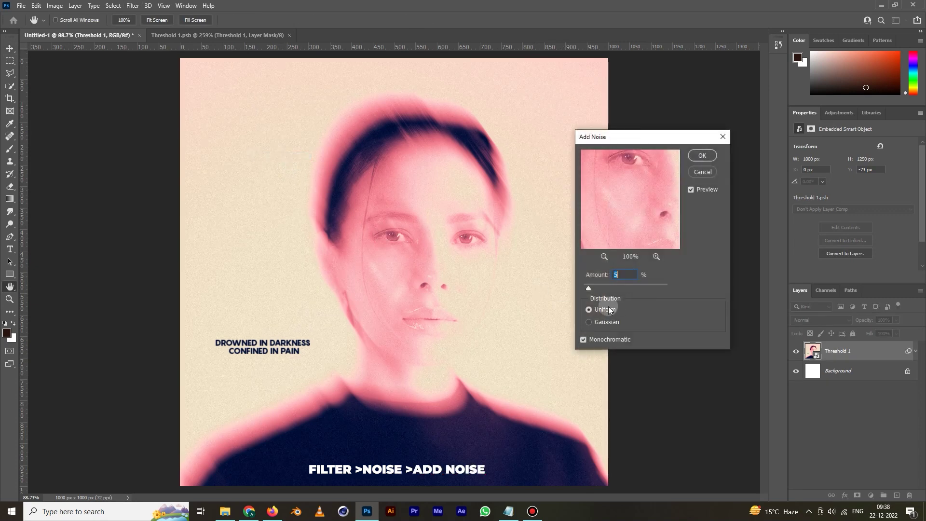
click(602, 288)
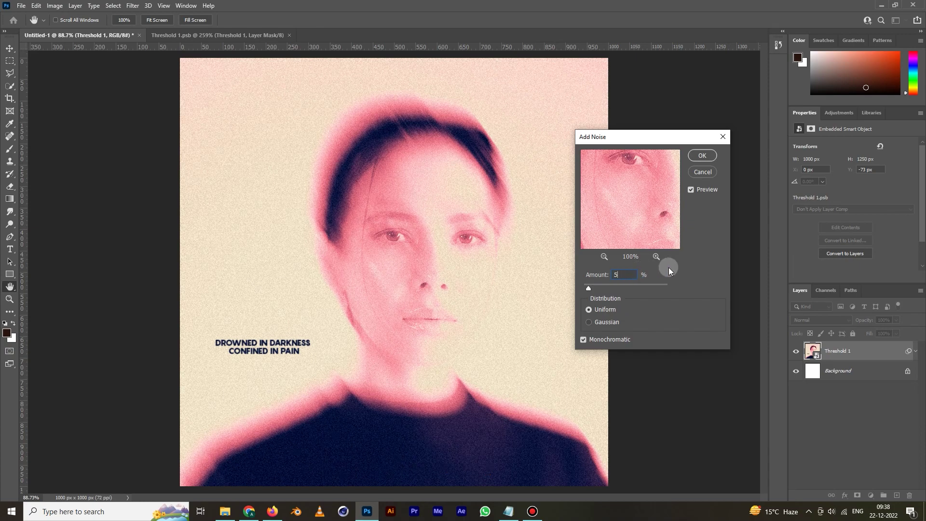
click(704, 155)
click(702, 229)
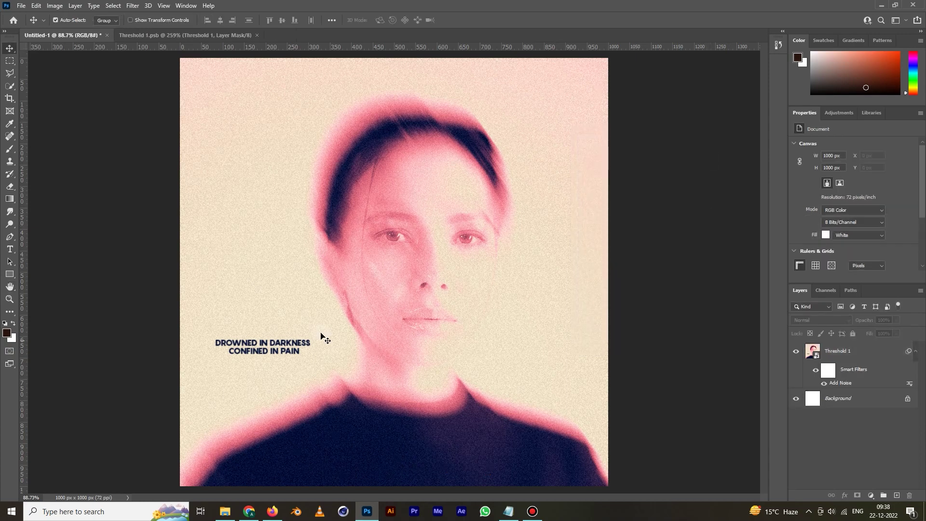